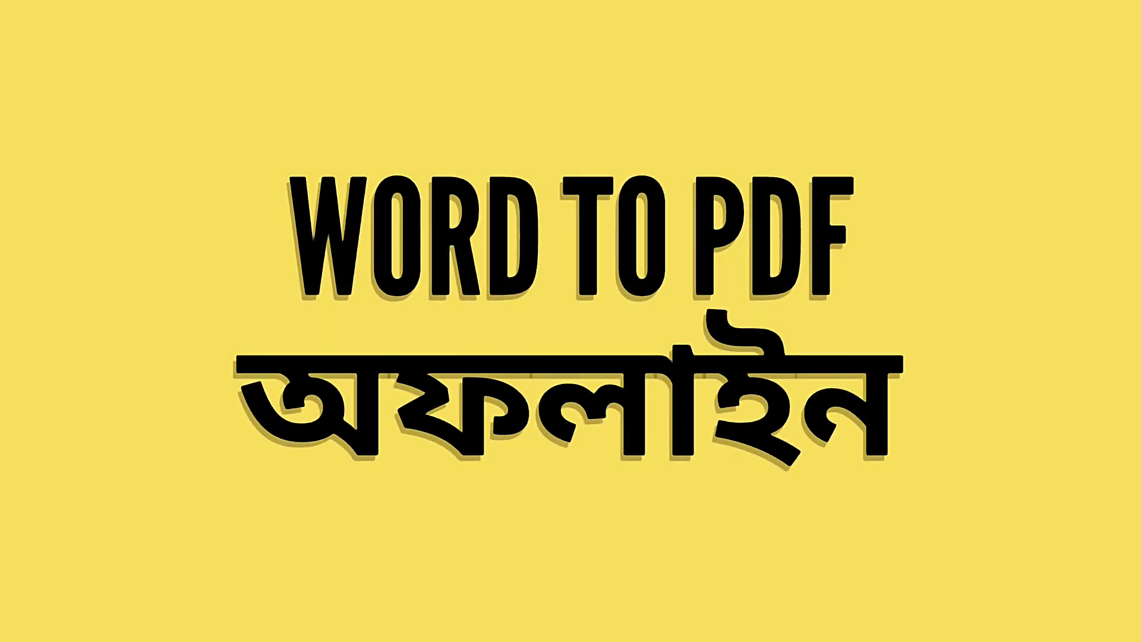
Create a new Microsoft Word document in the folder and name it PDF.
right_click(486, 195)
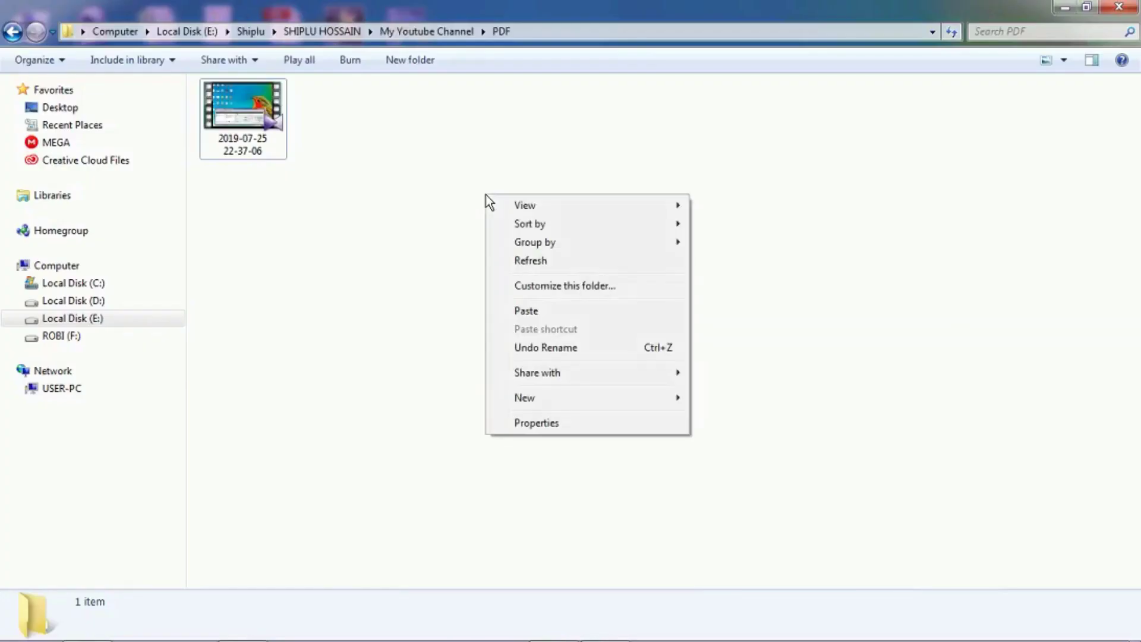
mouse_move(624, 396)
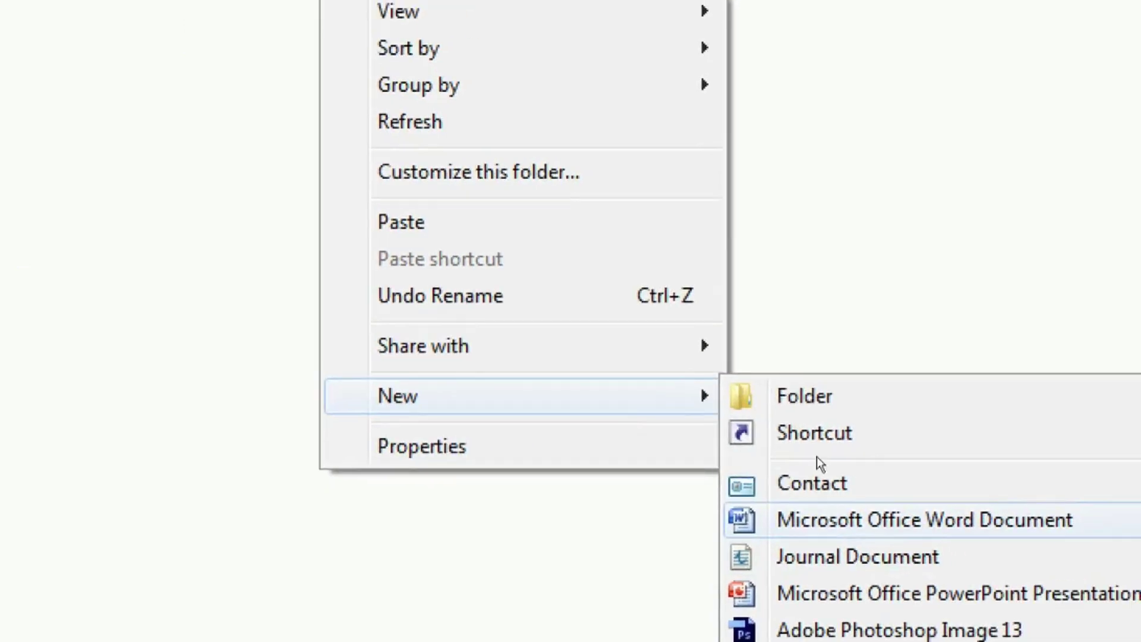
left_click(826, 520)
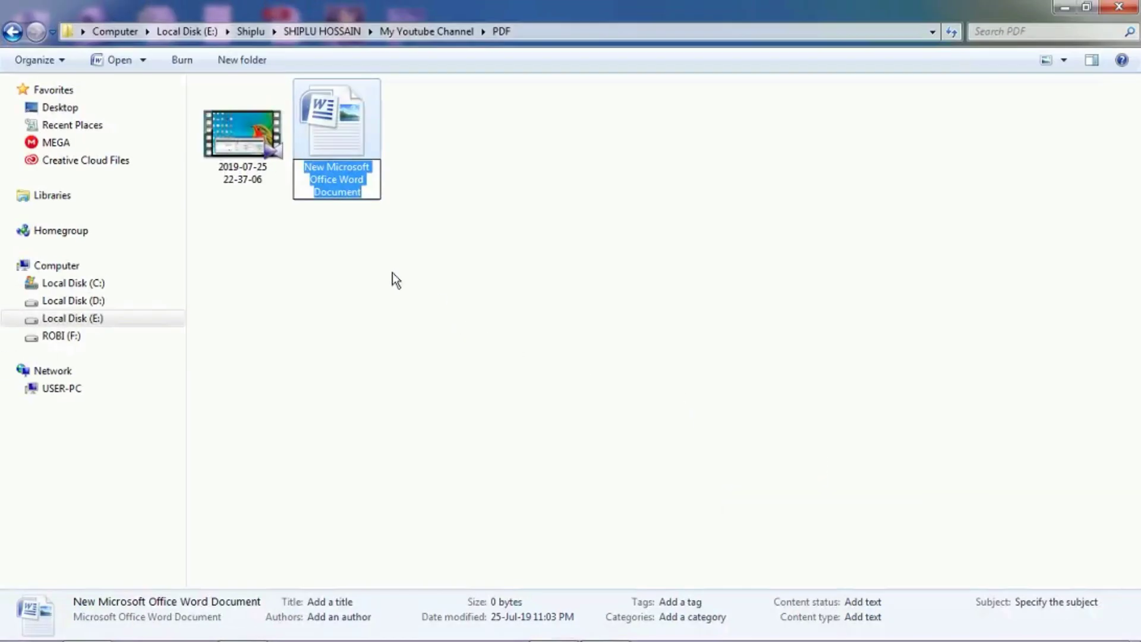
type("PDF")
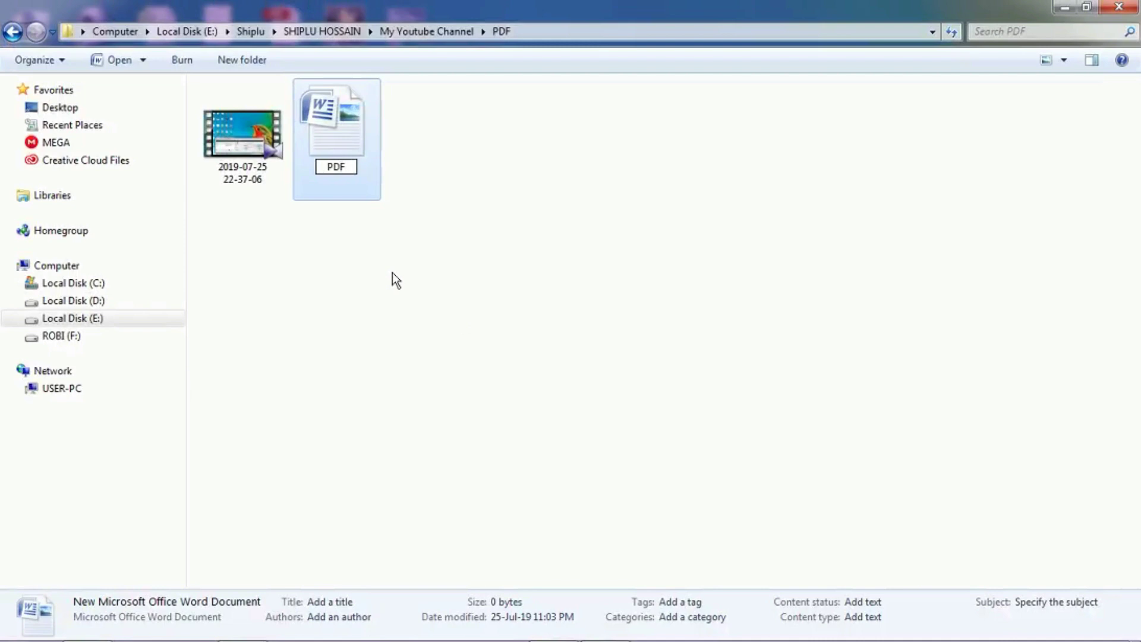
left_click(391, 271)
Open the PDF document and type 'How you can convert Doc file to PDF EASILY!!', correcting the typo.
double_click(343, 138)
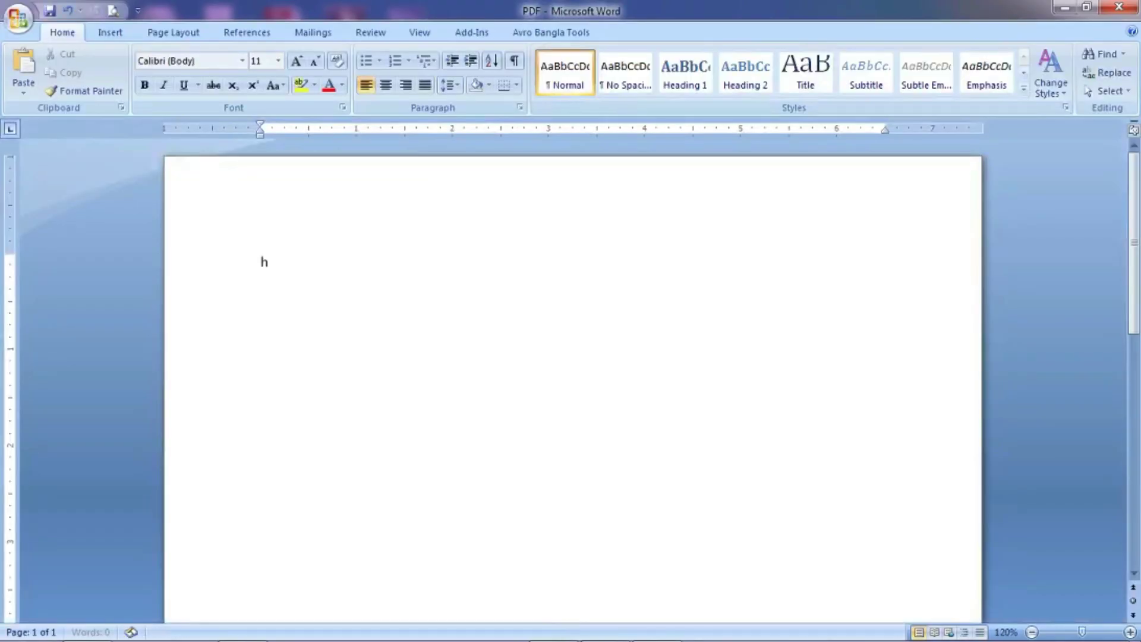
type("How you ca")
type("n convert ")
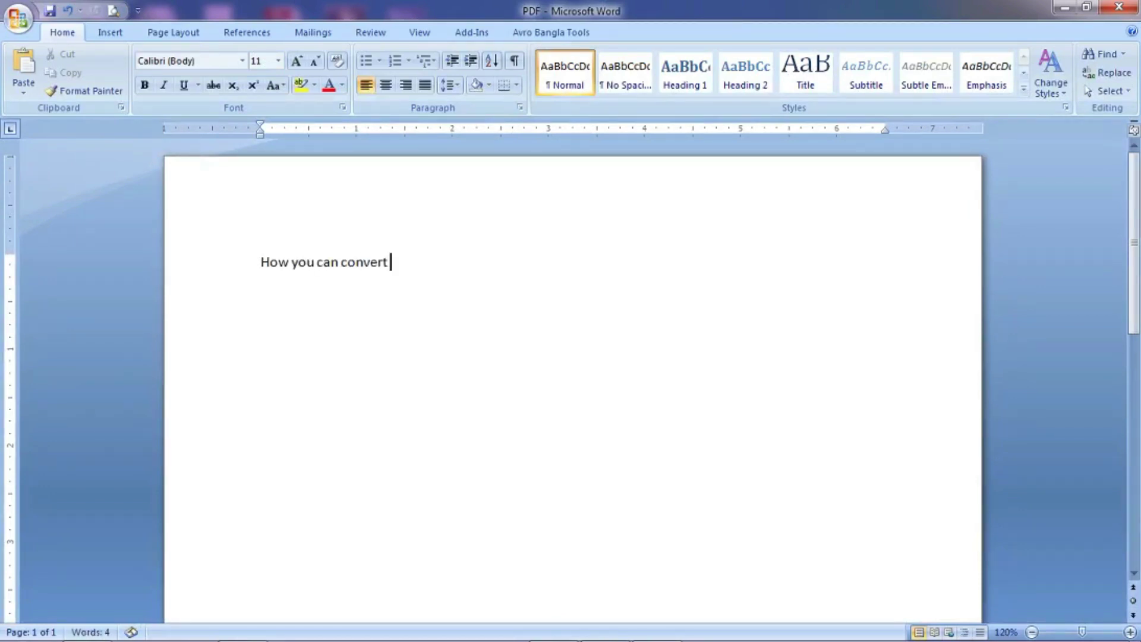
type("Doc file t")
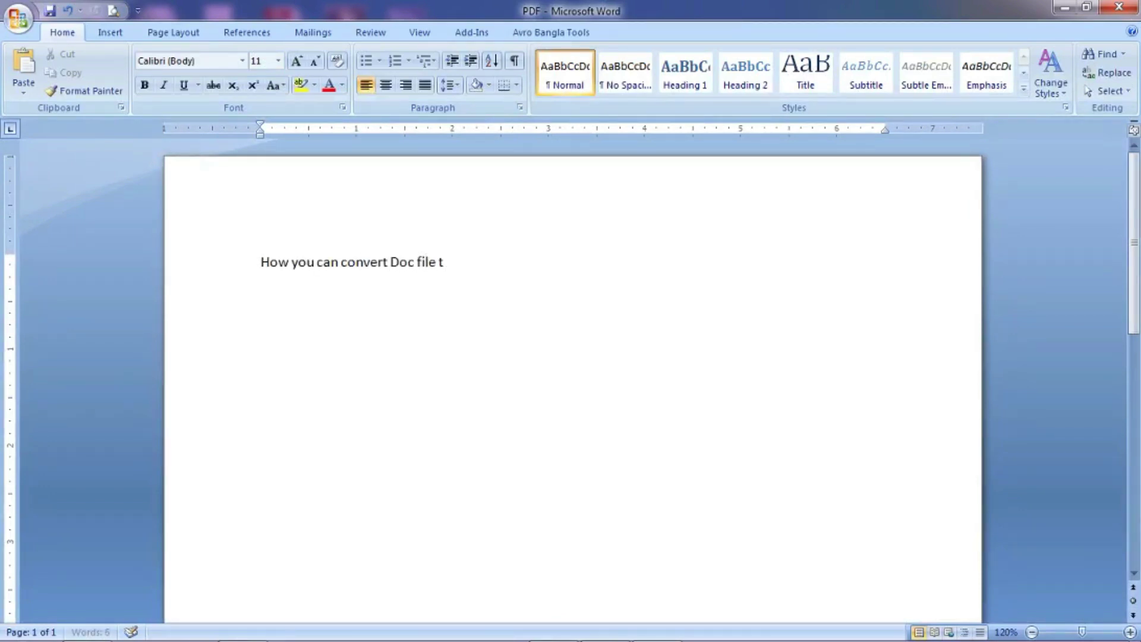
type("o PDF")
type(" EASIT")
key("BackSpace")
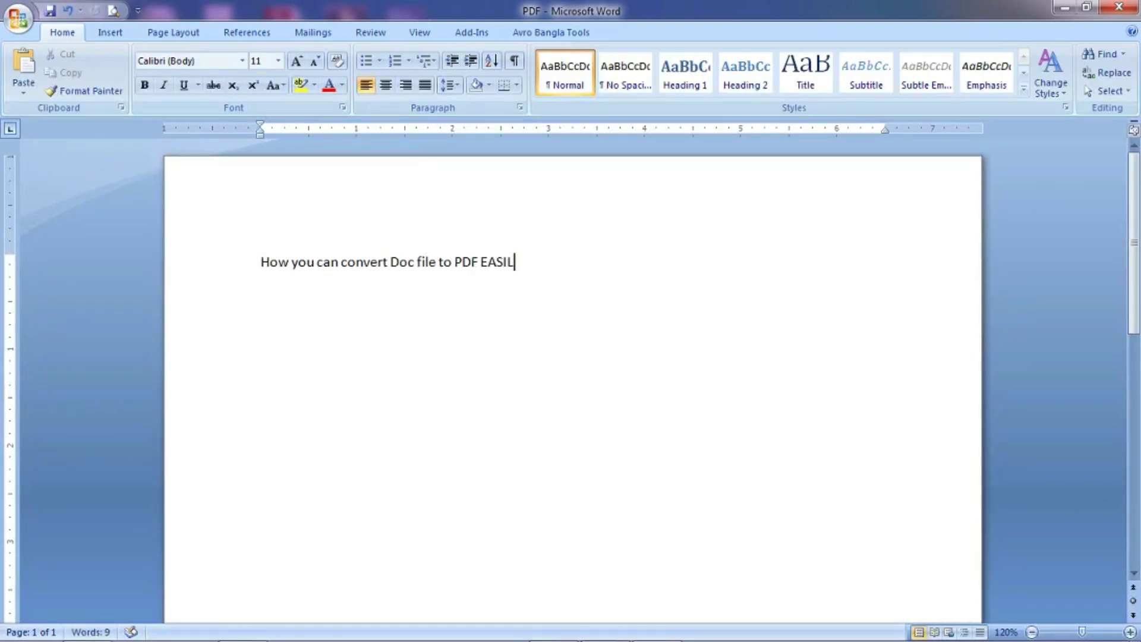
type("LY!!")
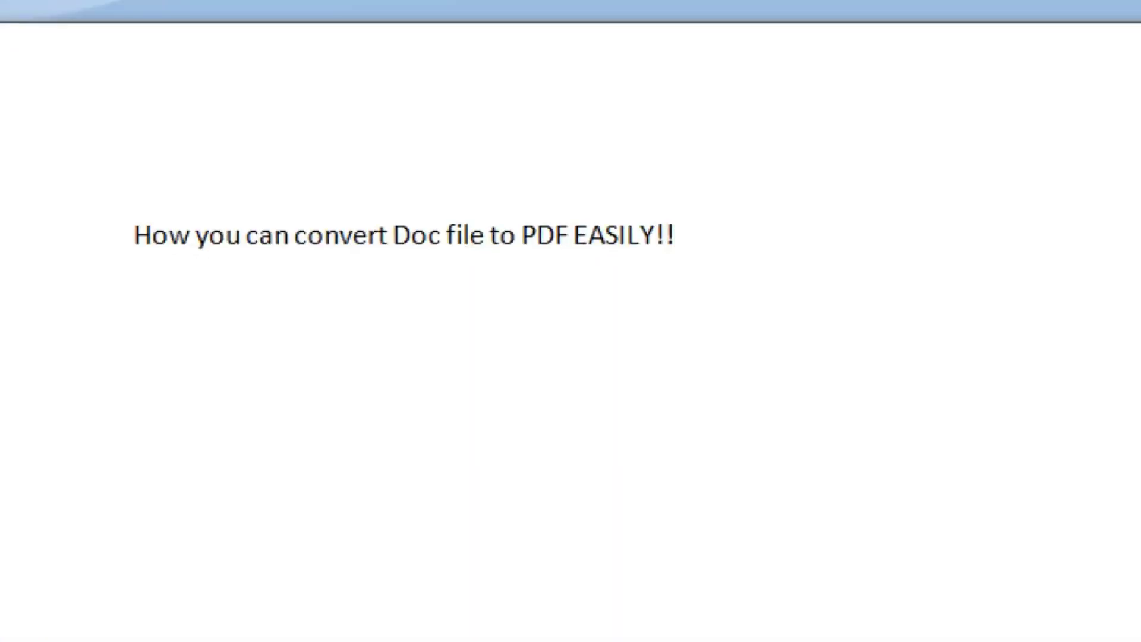
key("ctrl+a")
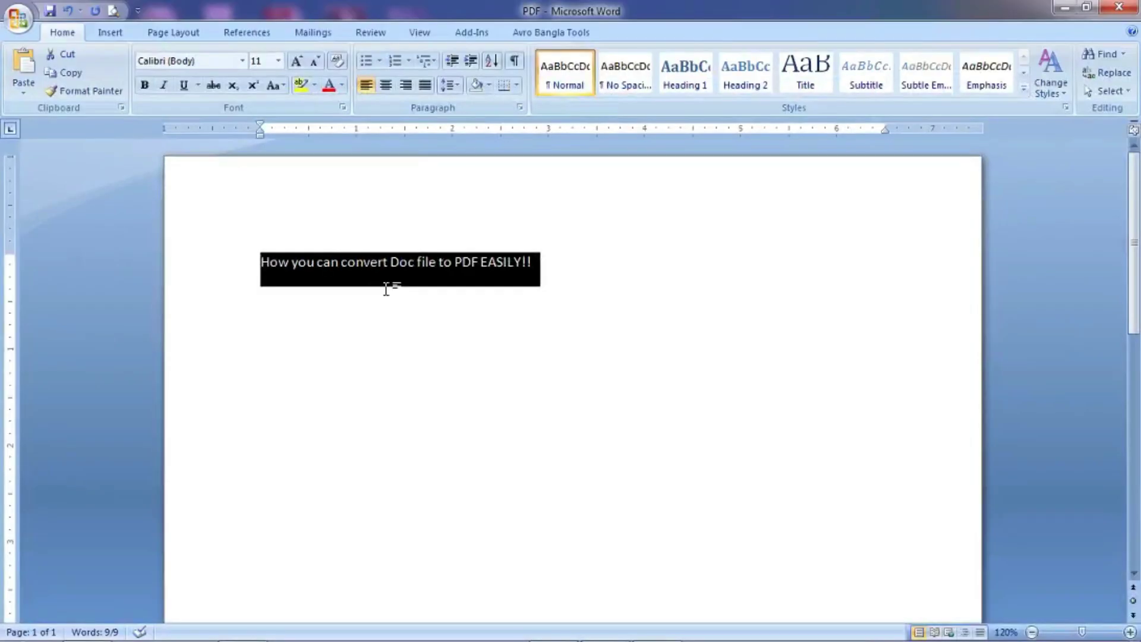
left_click(387, 289)
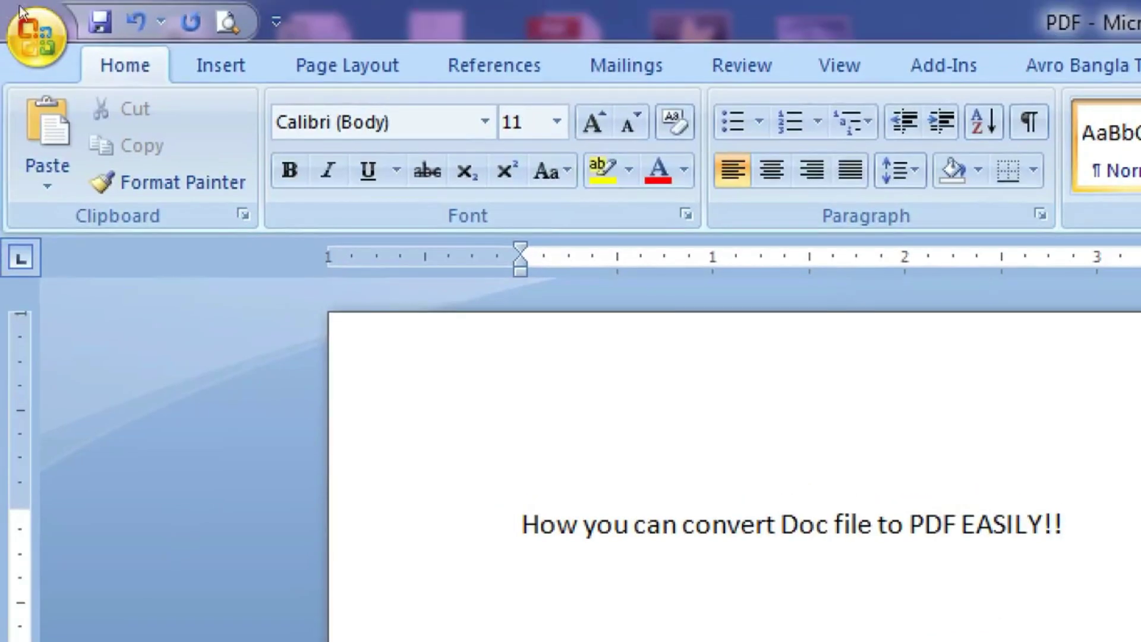
Save the document as PDF.pdf with the PDF file type via Save As.
left_click(17, 23)
mouse_move(107, 331)
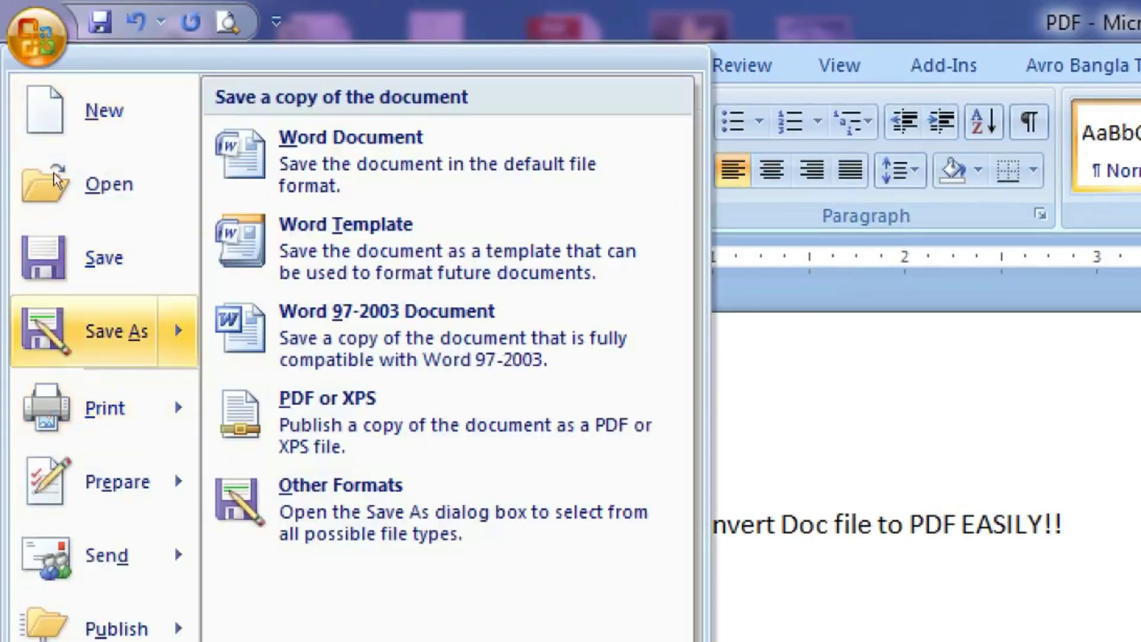
key("Return")
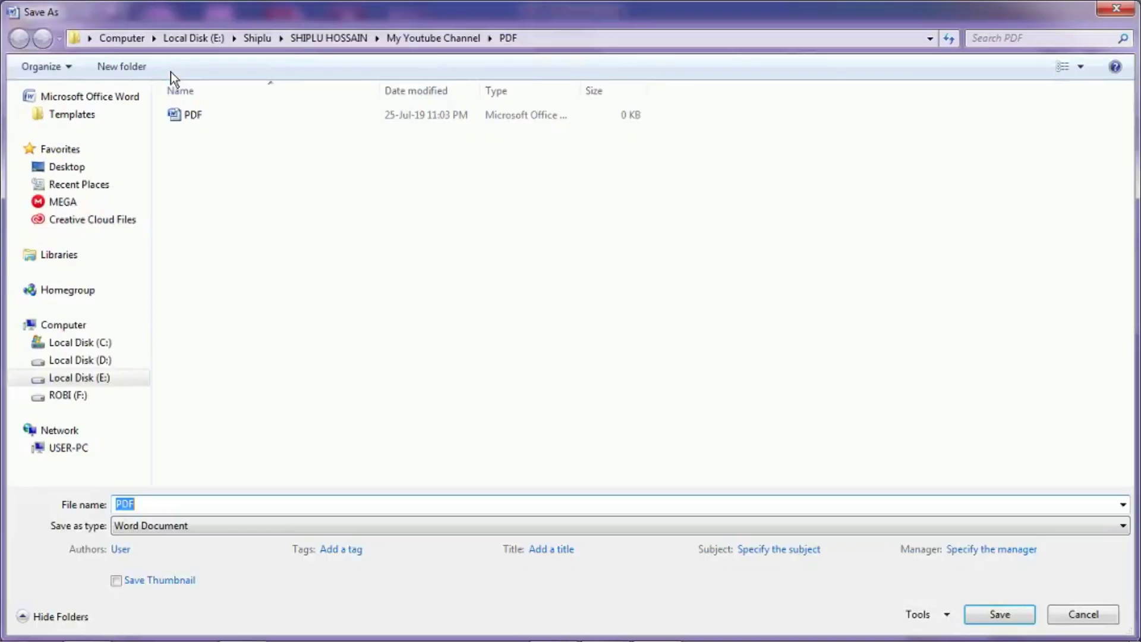
left_click(187, 525)
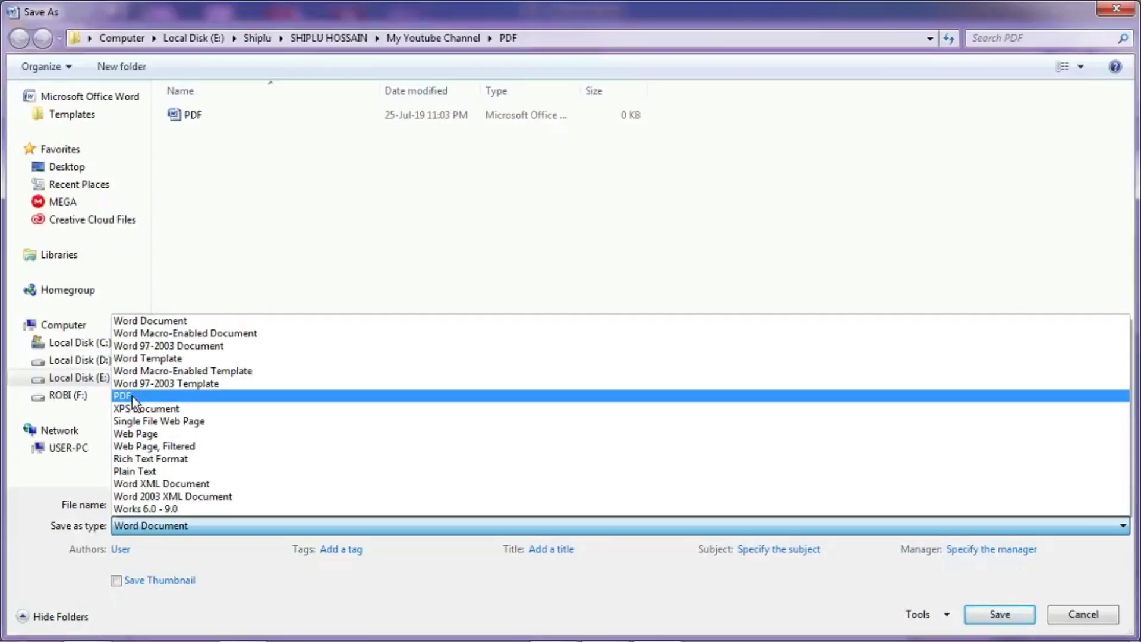
left_click(132, 396)
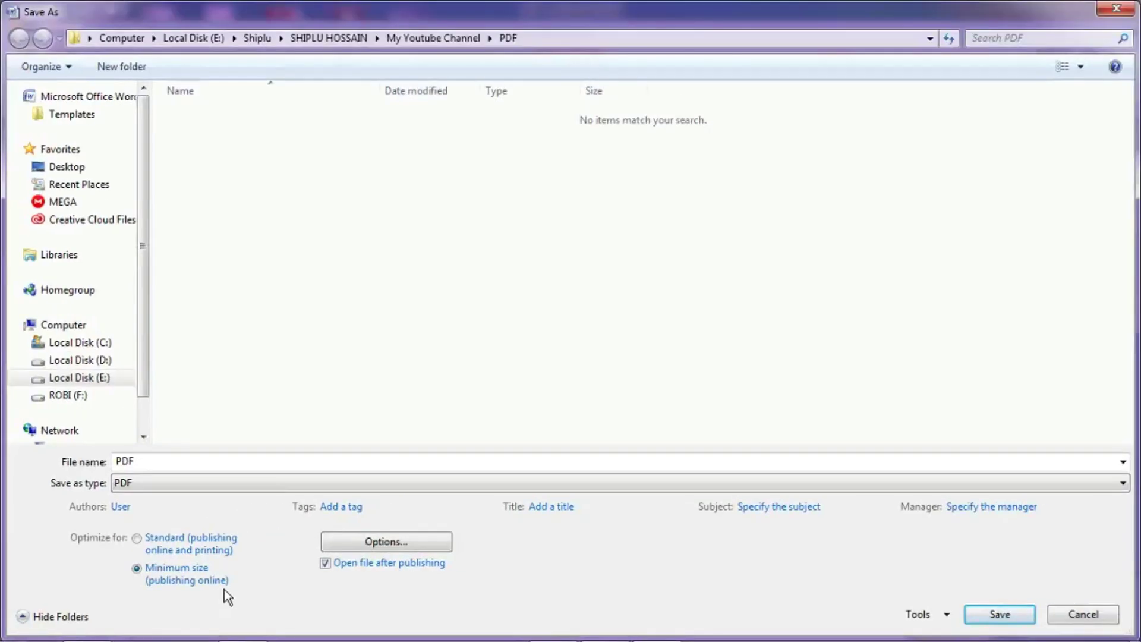
left_click(999, 616)
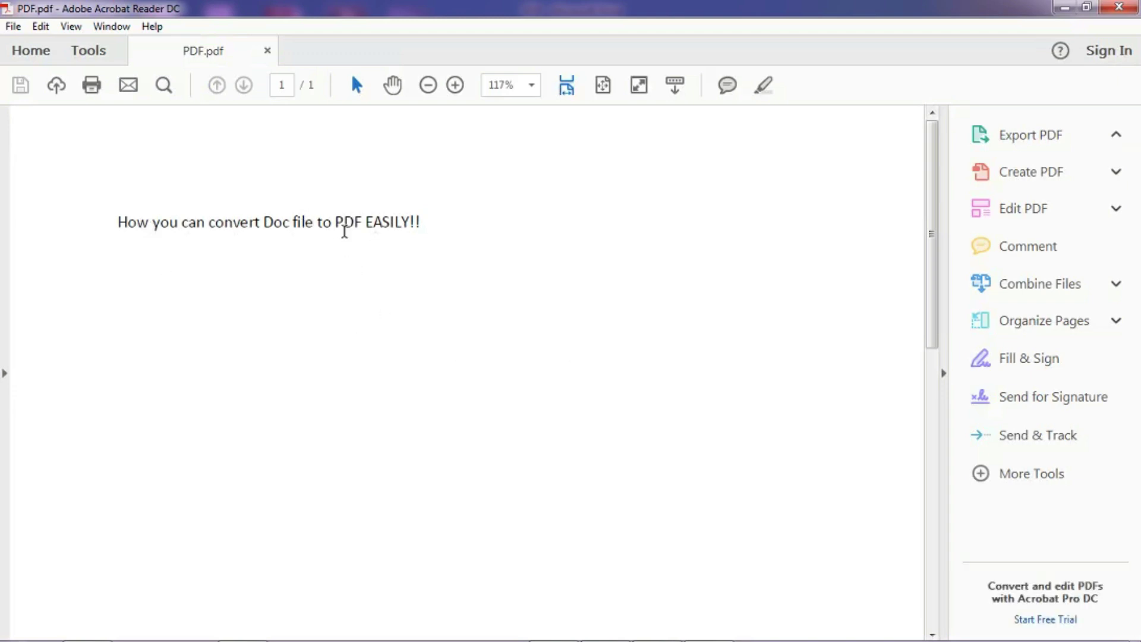
Launch Google Chrome from the Start menu.
key("super")
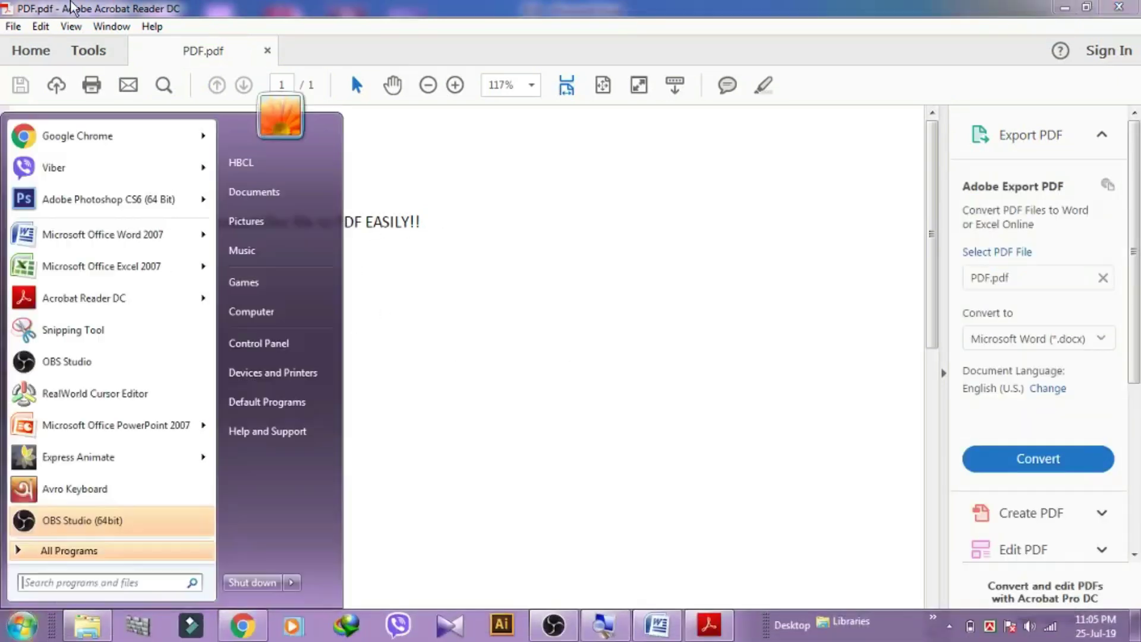
left_click(41, 27)
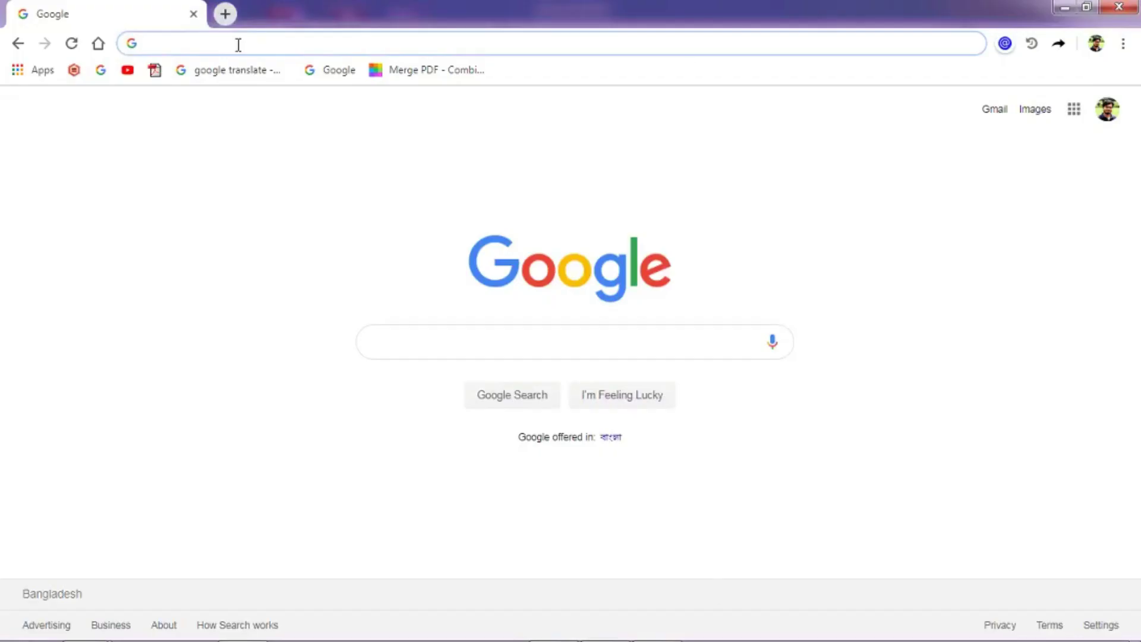
Go to online2pdf.com, discarding the address-bar autocomplete suggestions.
type("online")
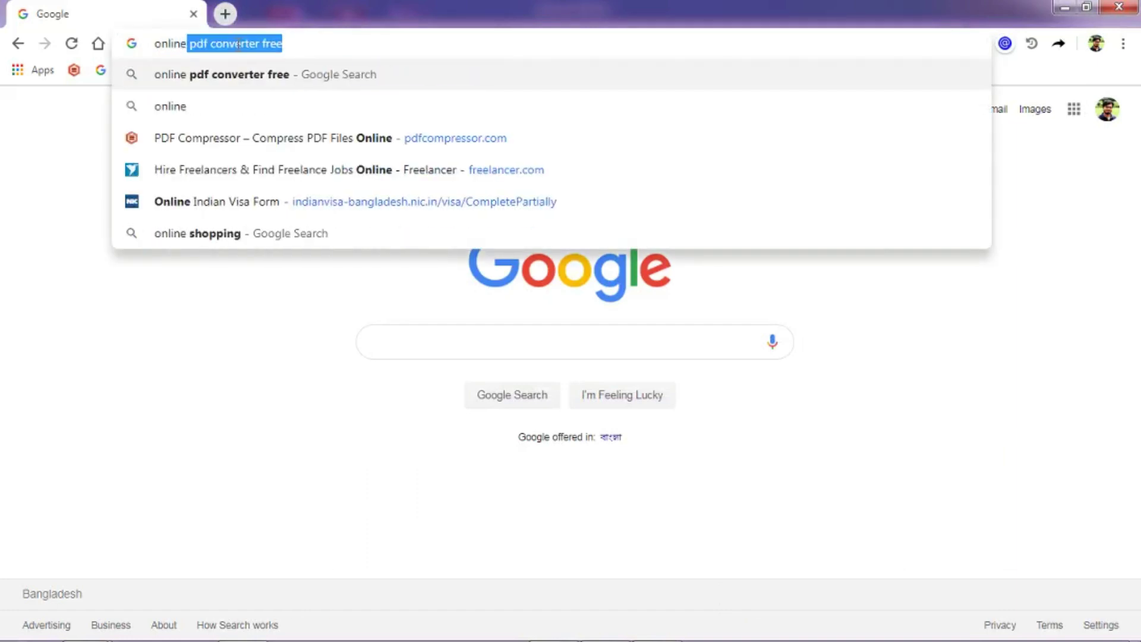
key("BackSpace")
type("2p")
key("BackSpace")
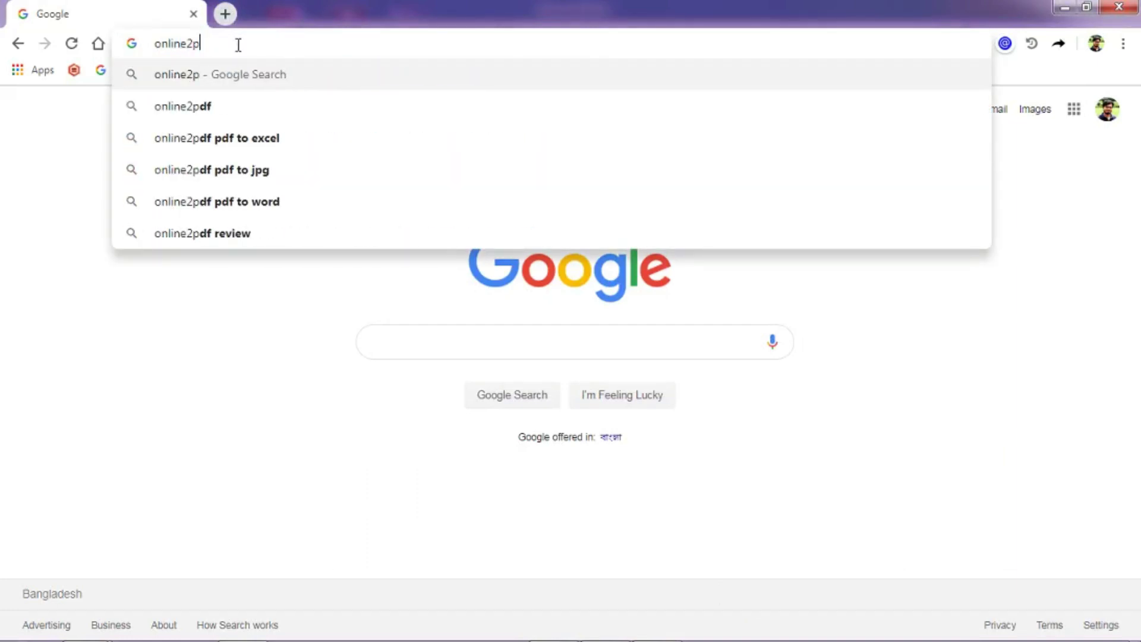
type("df")
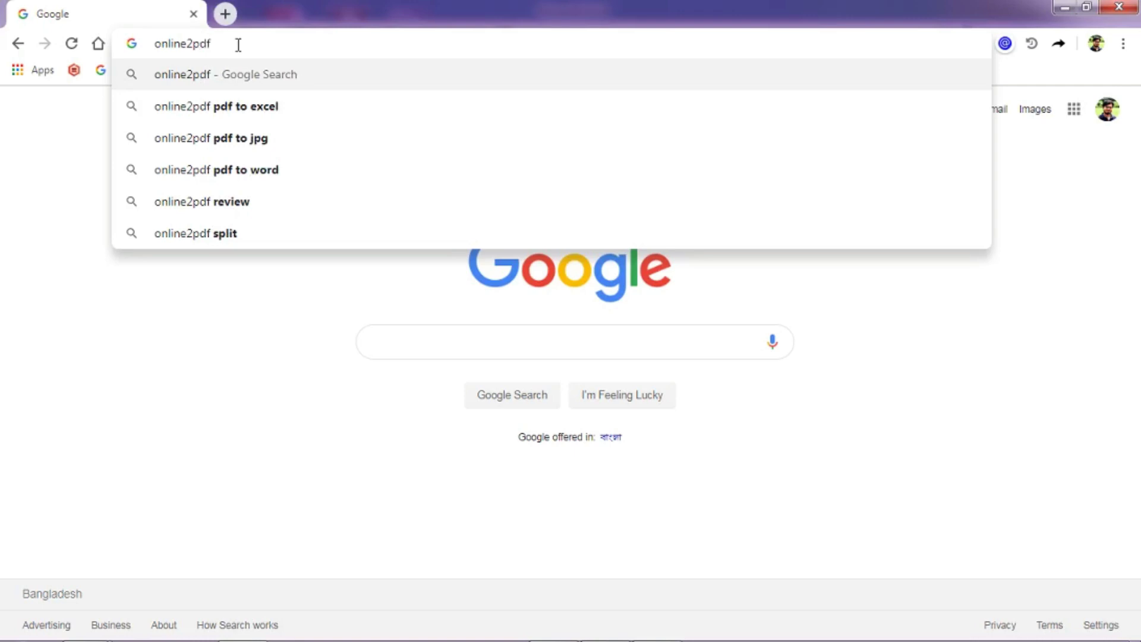
type(".com")
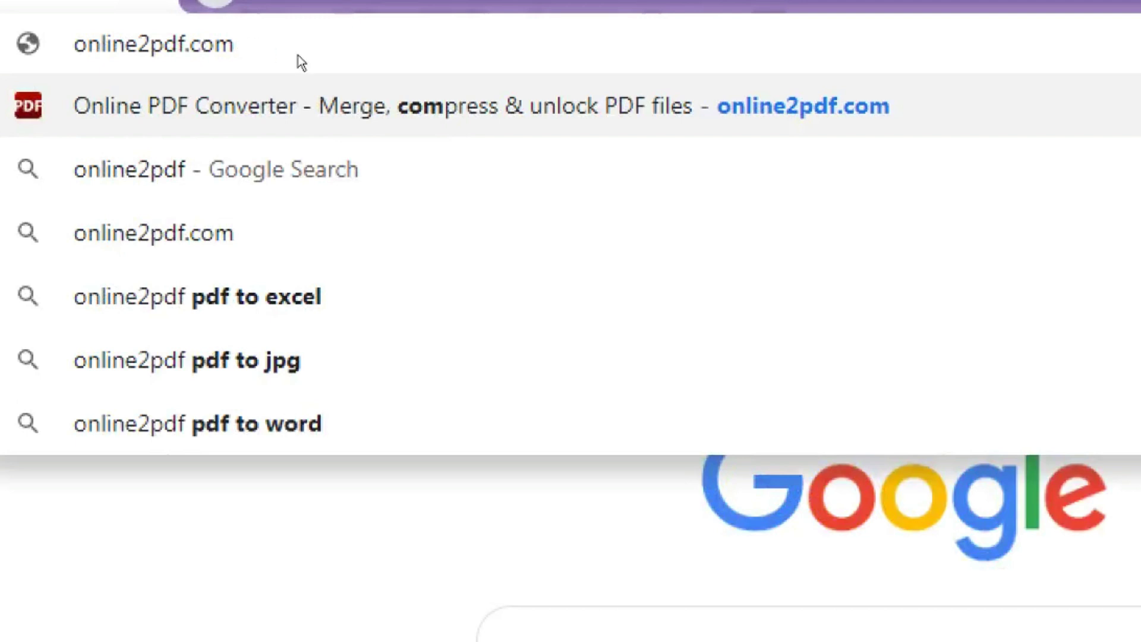
key("Return")
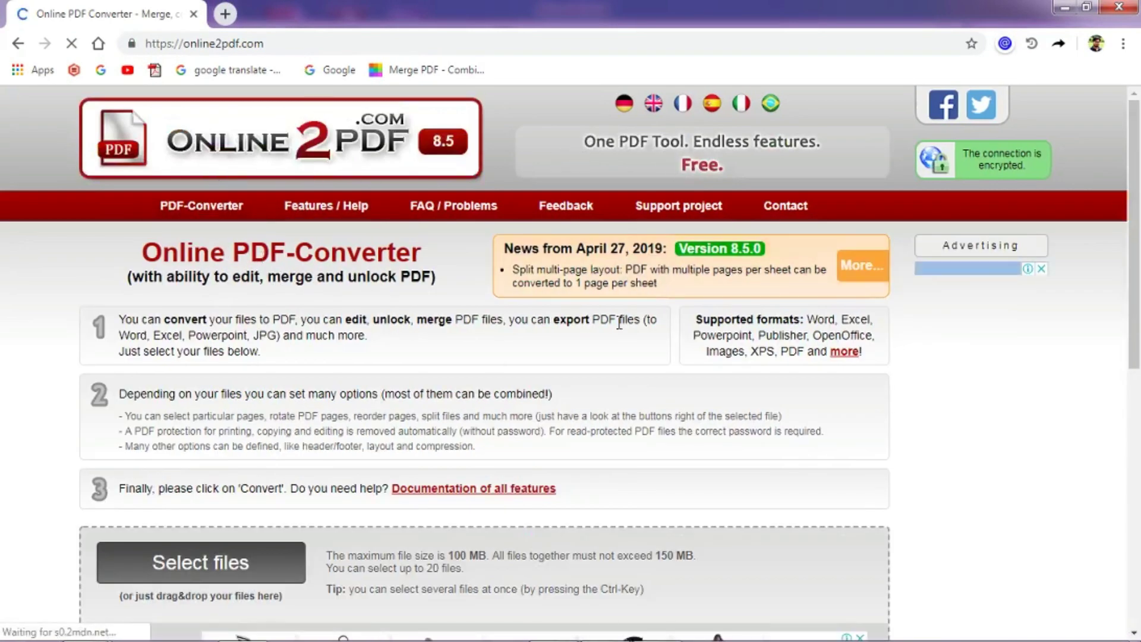
Upload the Word document PDF.docx as File 1 using Select files.
scroll(341, 353, "down", 1)
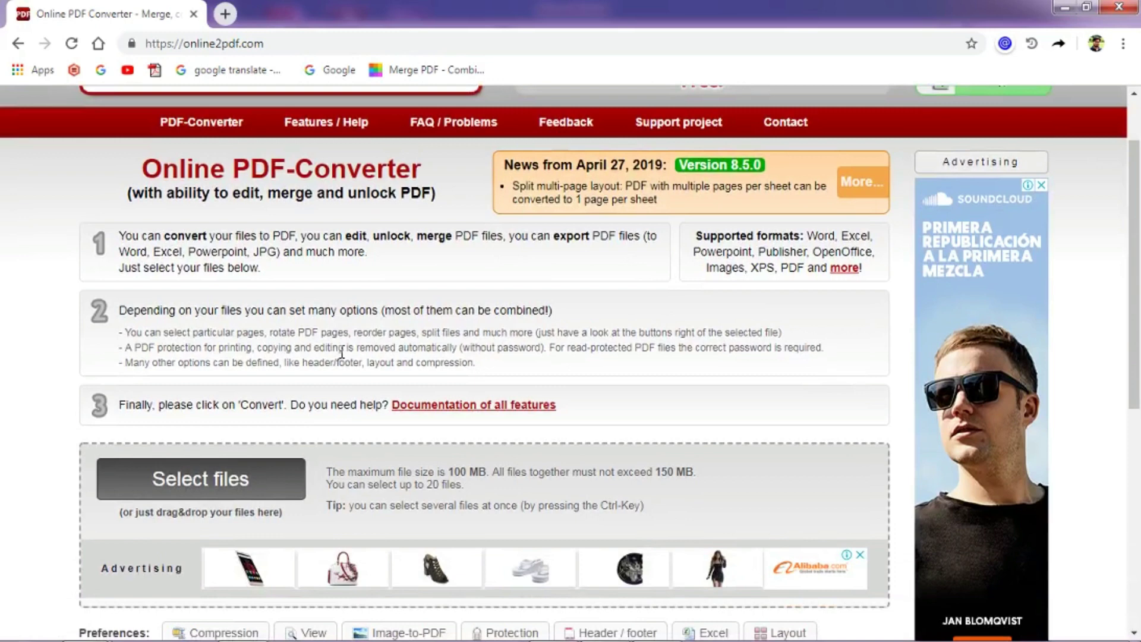
scroll(342, 354, "down", 1)
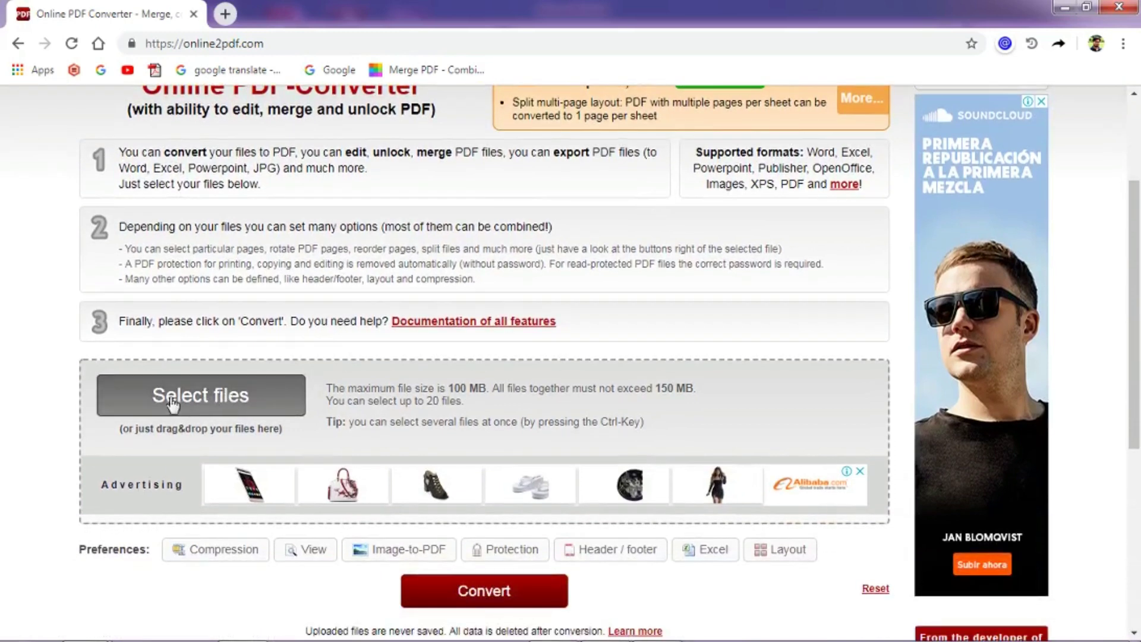
left_click(216, 401)
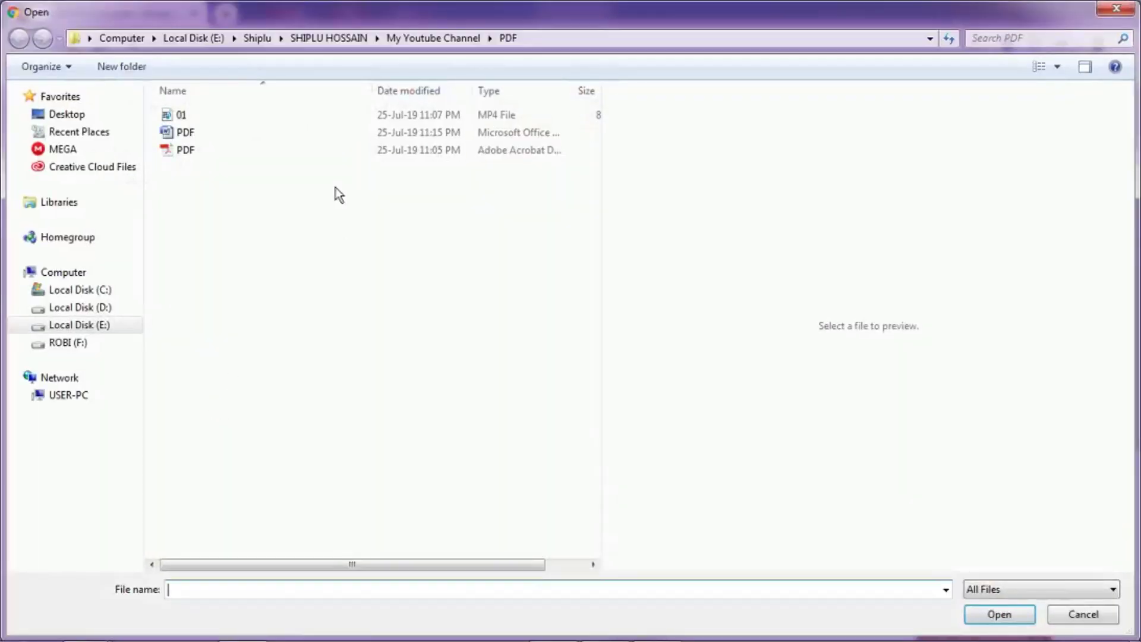
left_click(191, 134)
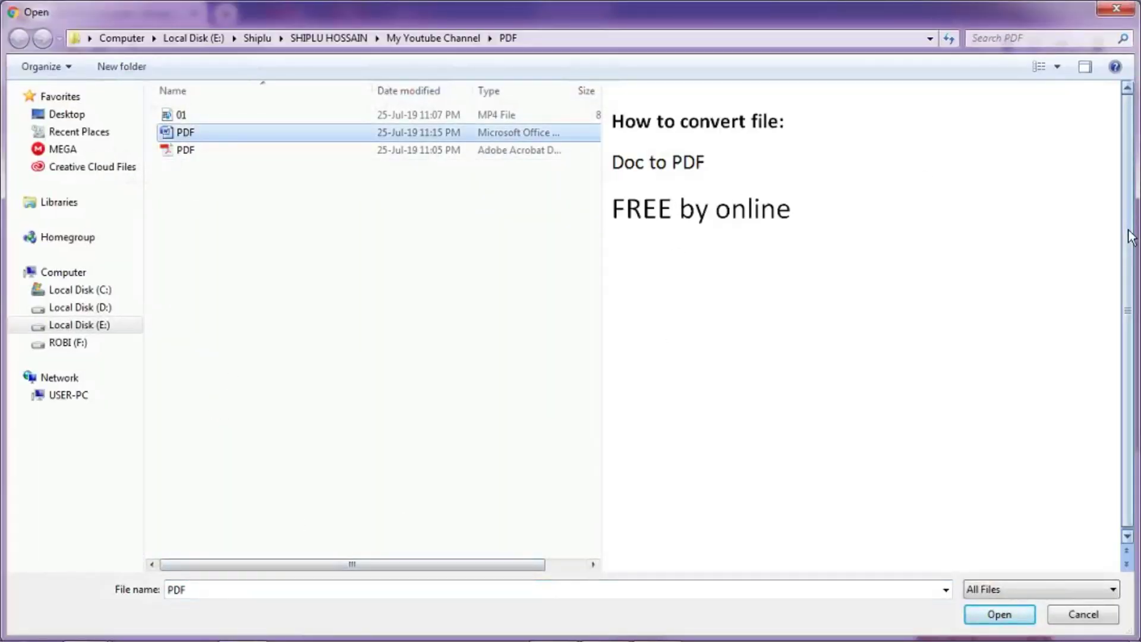
left_click(999, 616)
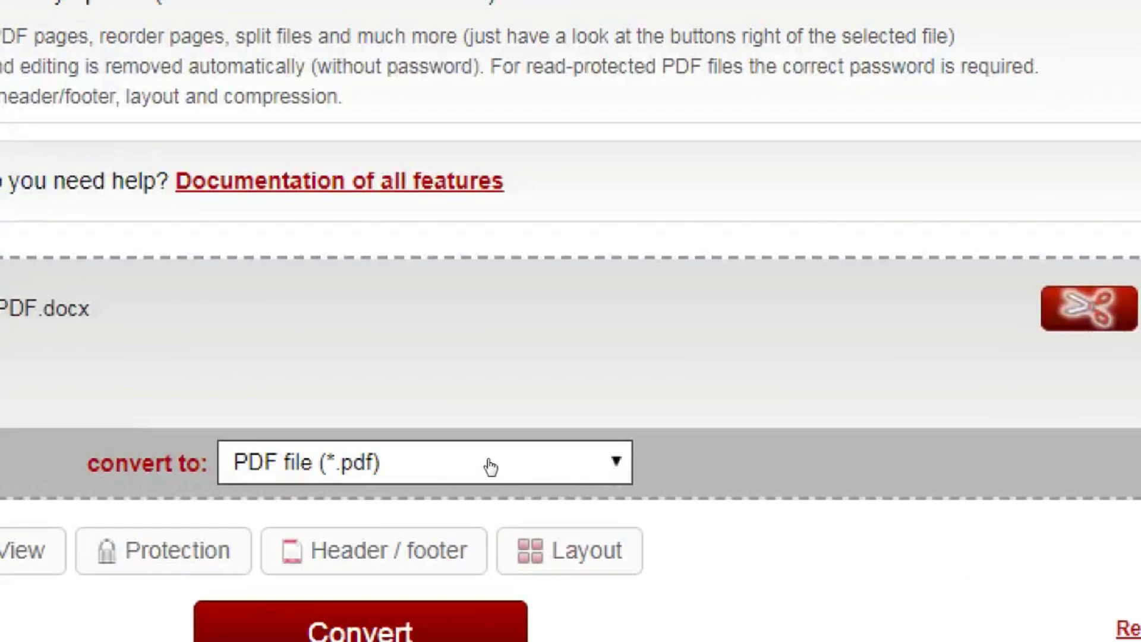
Keep PDF file (*.pdf) as the output format and convert, downloading PDF (1).pdf.
left_click(615, 465)
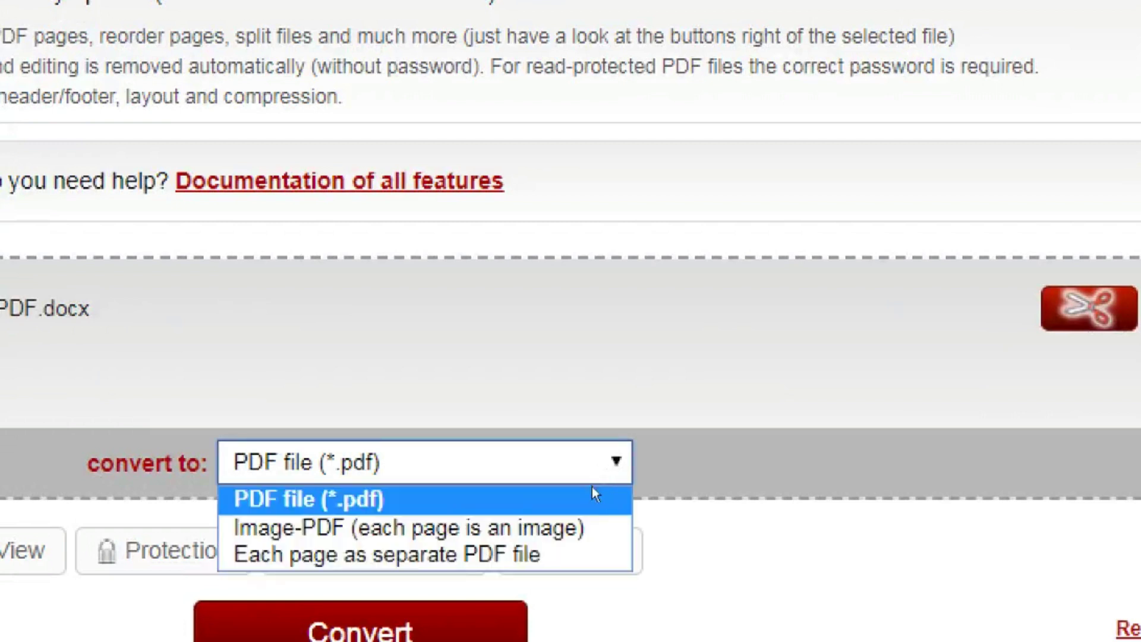
key("Down")
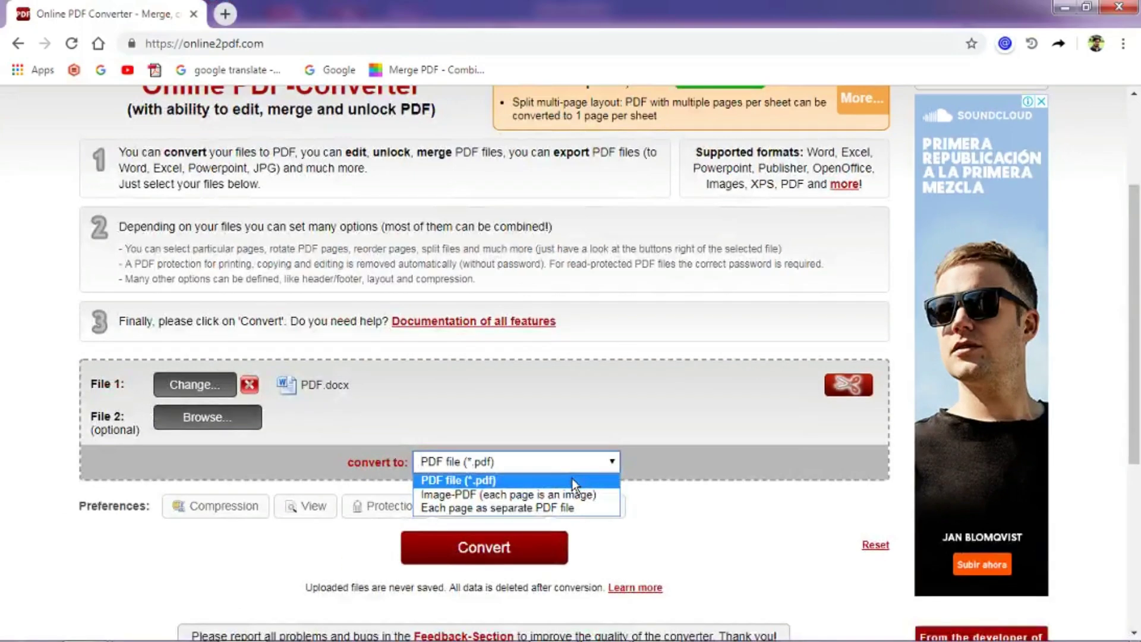
left_click(572, 478)
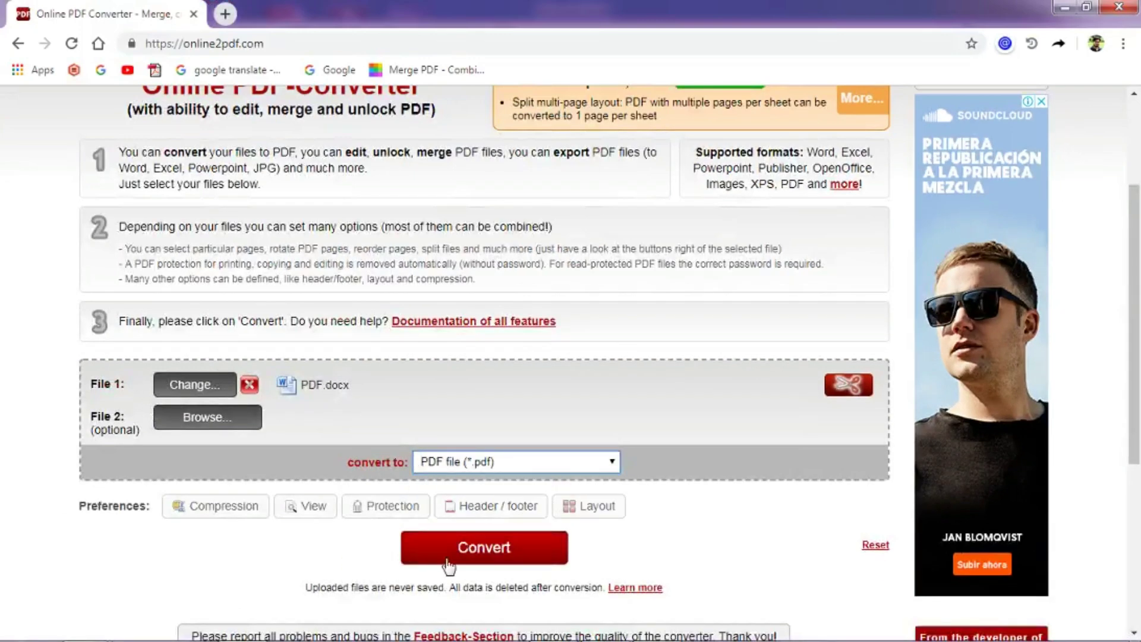
left_click(493, 559)
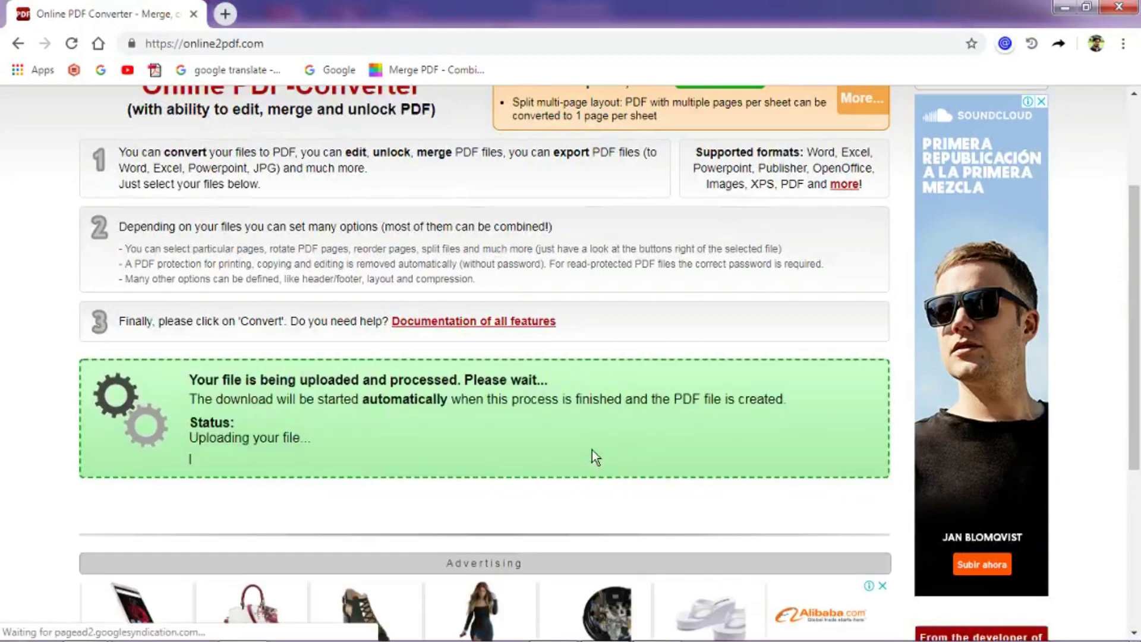
scroll(621, 488, "up", 2)
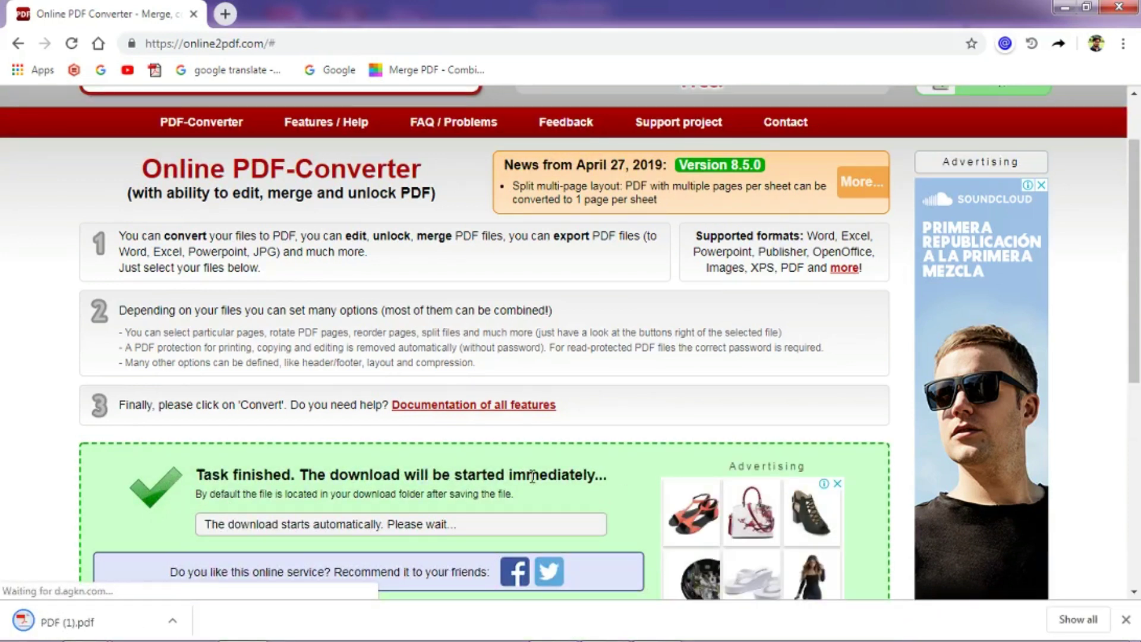
right_click(89, 627)
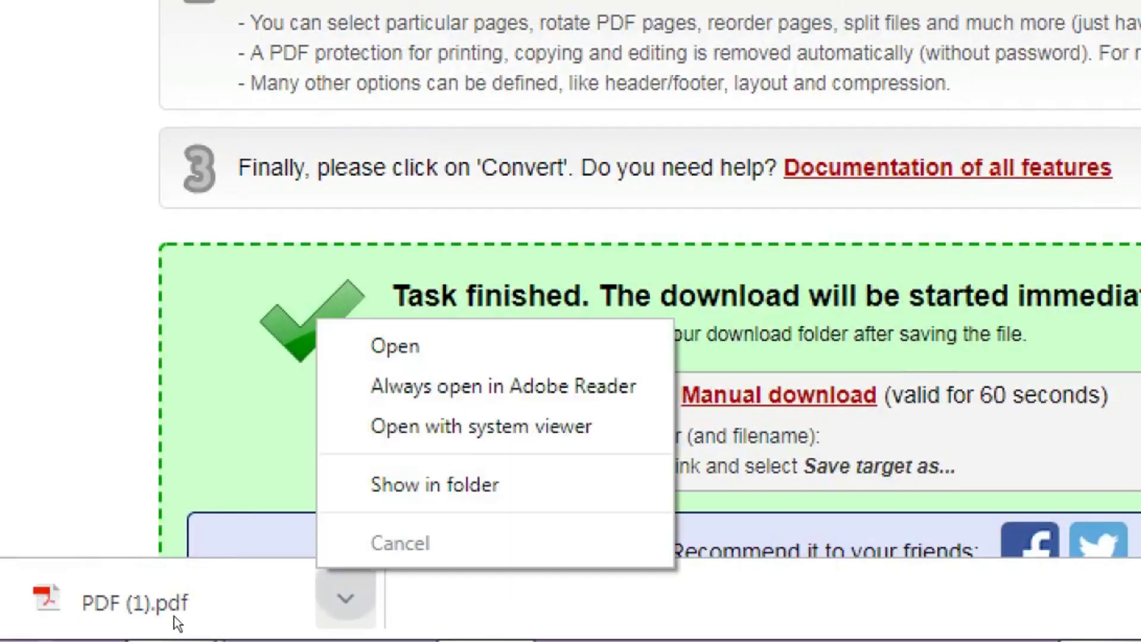
key("Down")
key("Return")
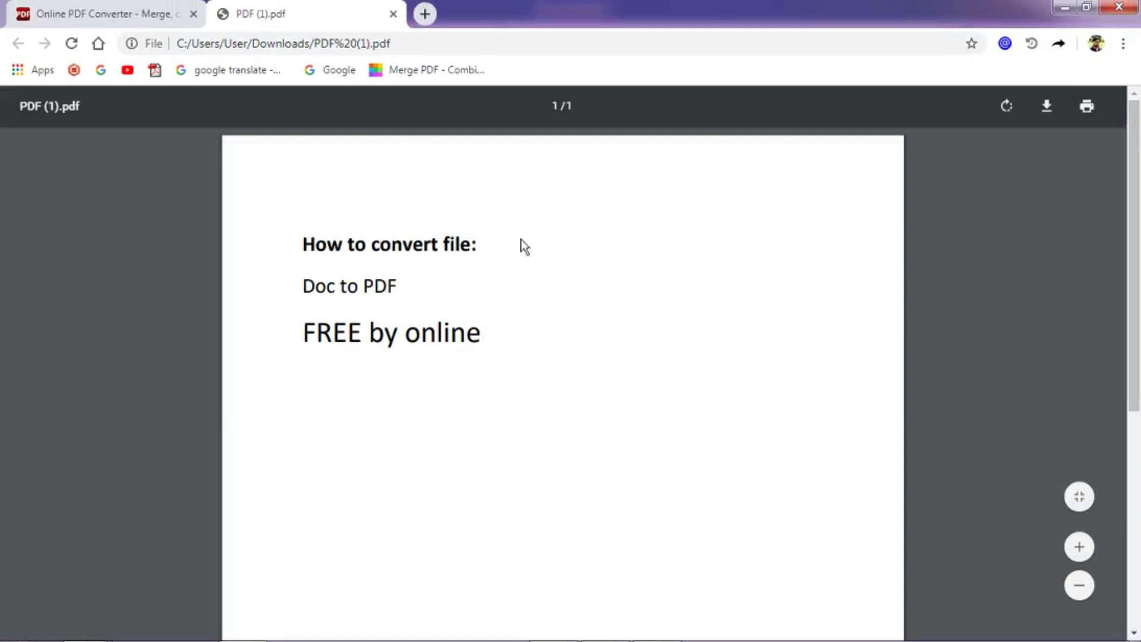
left_click(1048, 107)
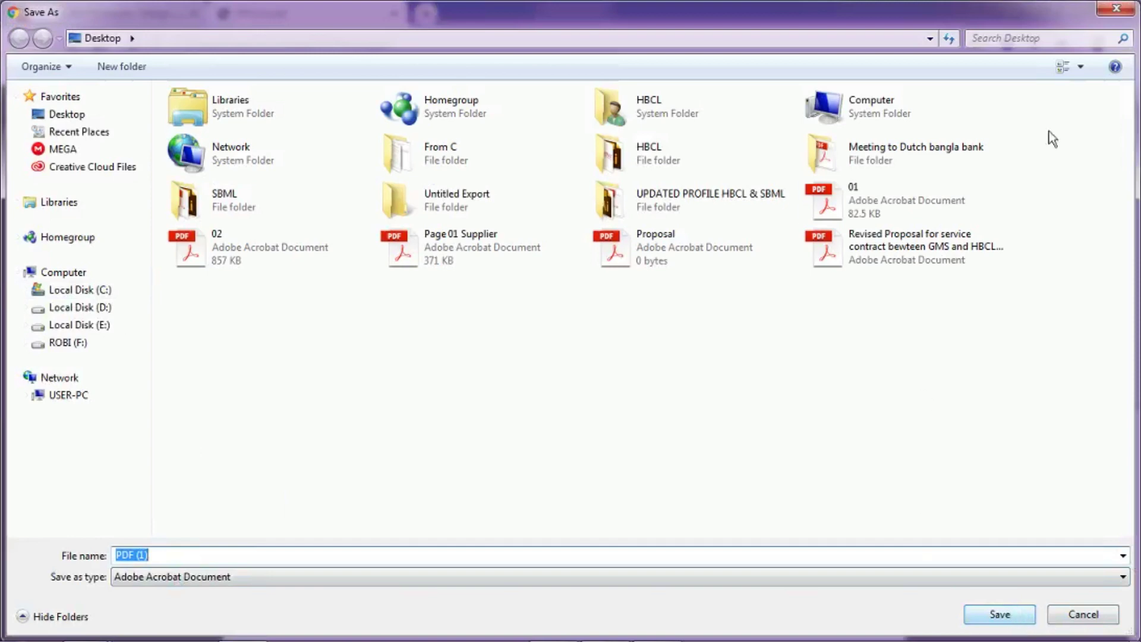
left_click(1118, 10)
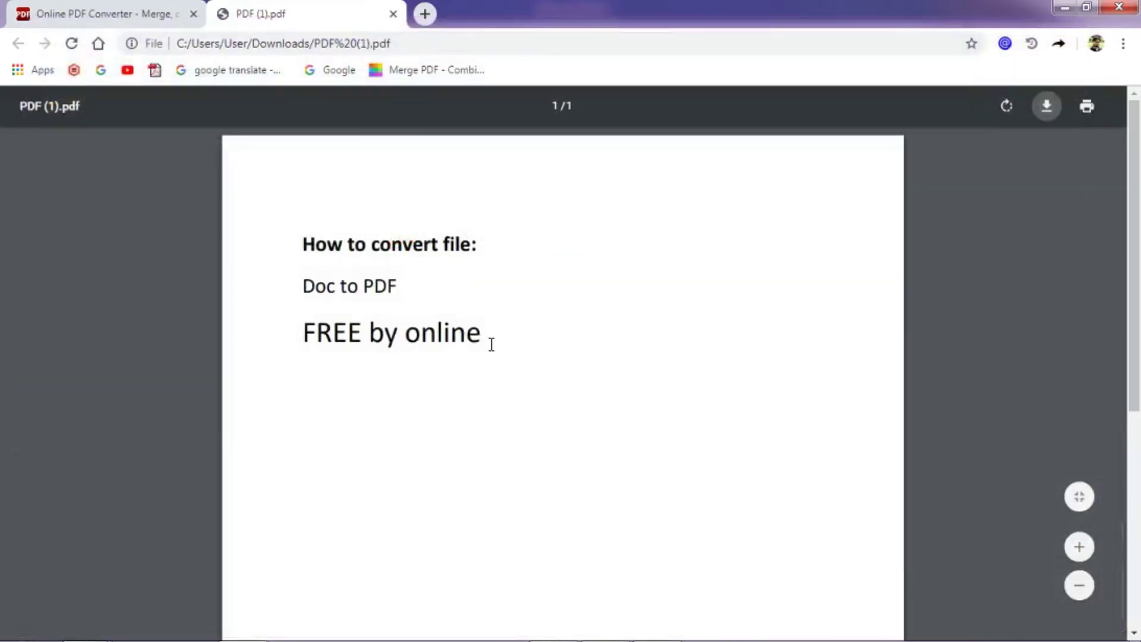
left_click(393, 14)
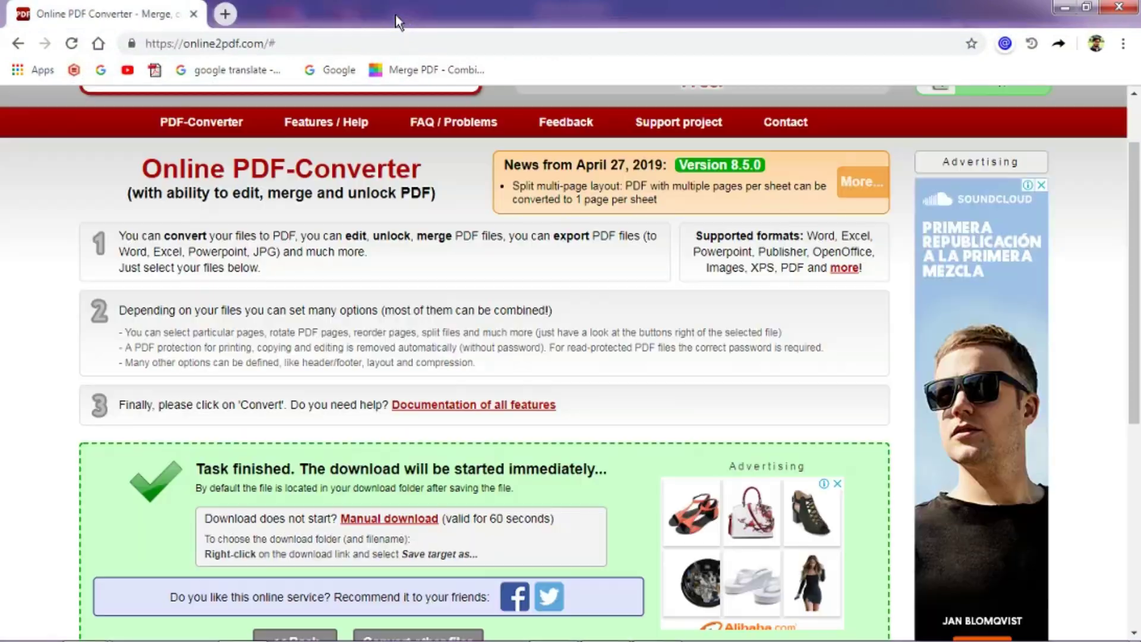